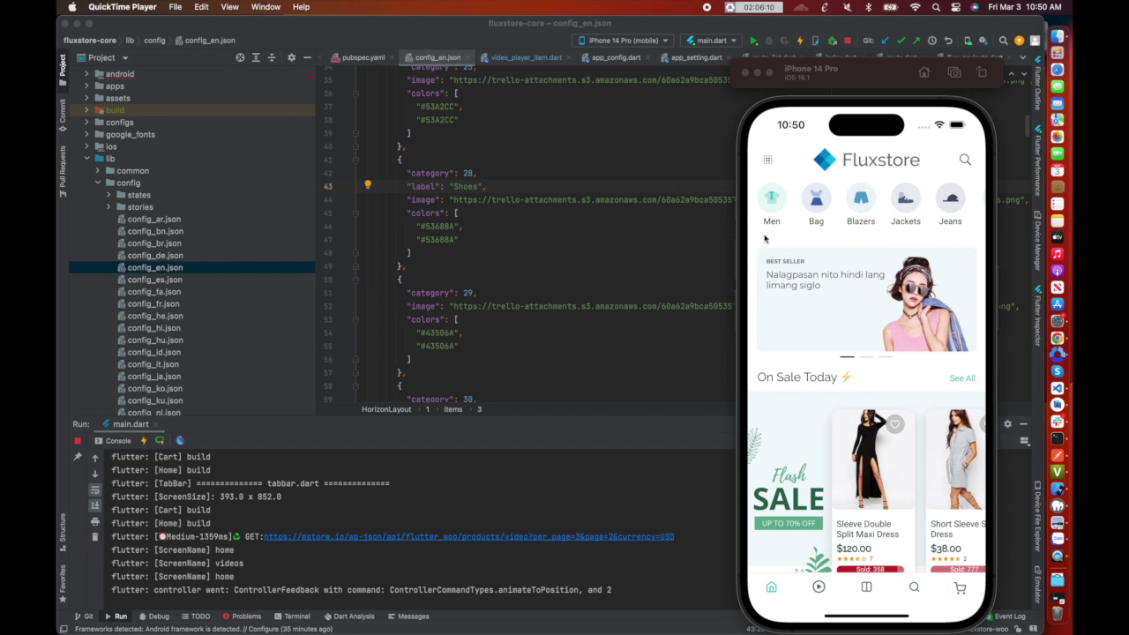
- In the video feed, expand and collapse the caption, then move to the Short Sleeve Shirt Dress video's share sheet
click(818, 587)
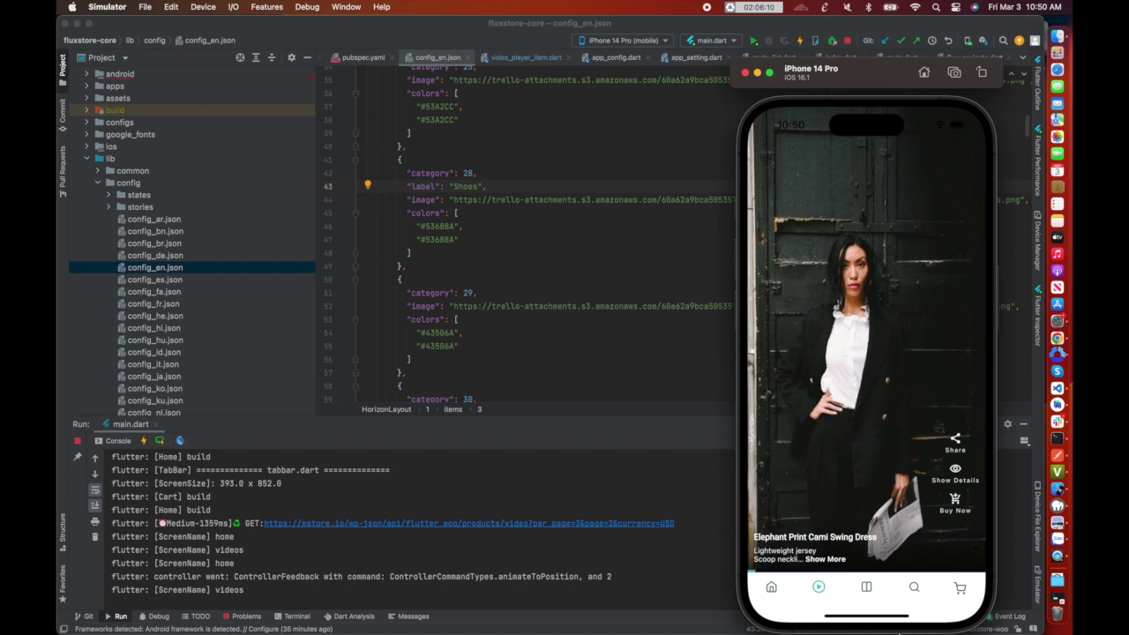
click(842, 563)
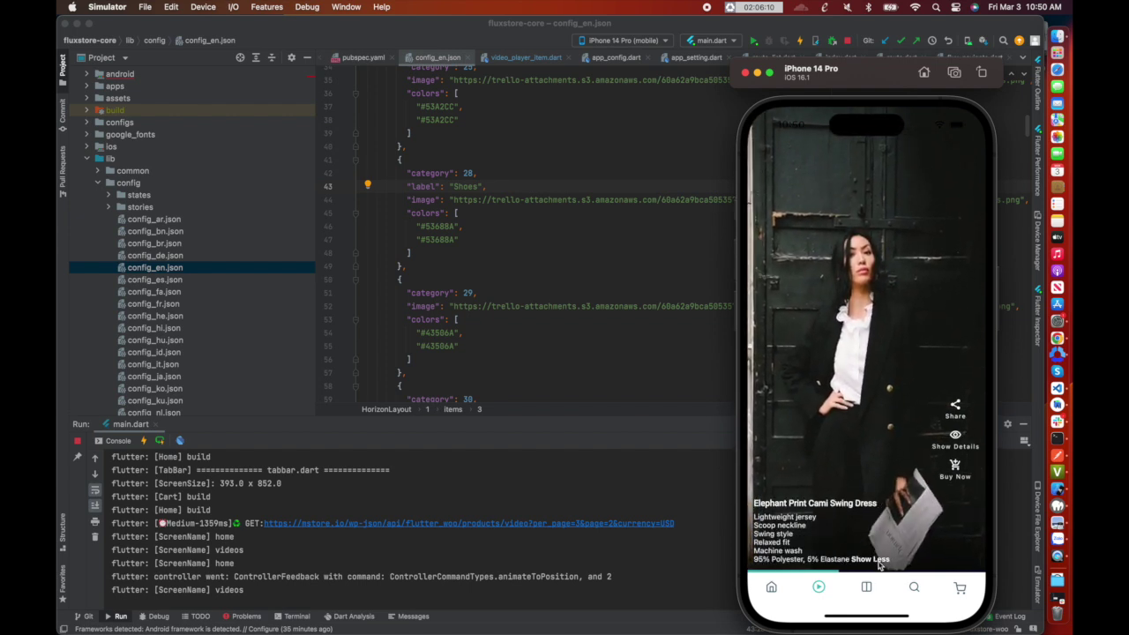
click(871, 561)
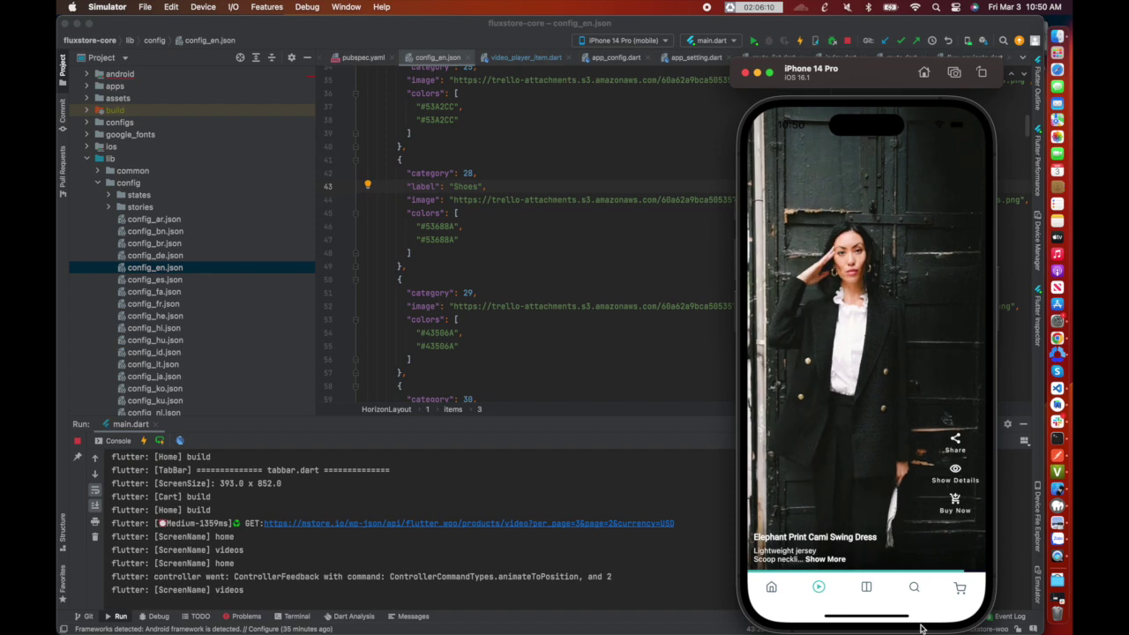
scroll(974, 463, down, 3)
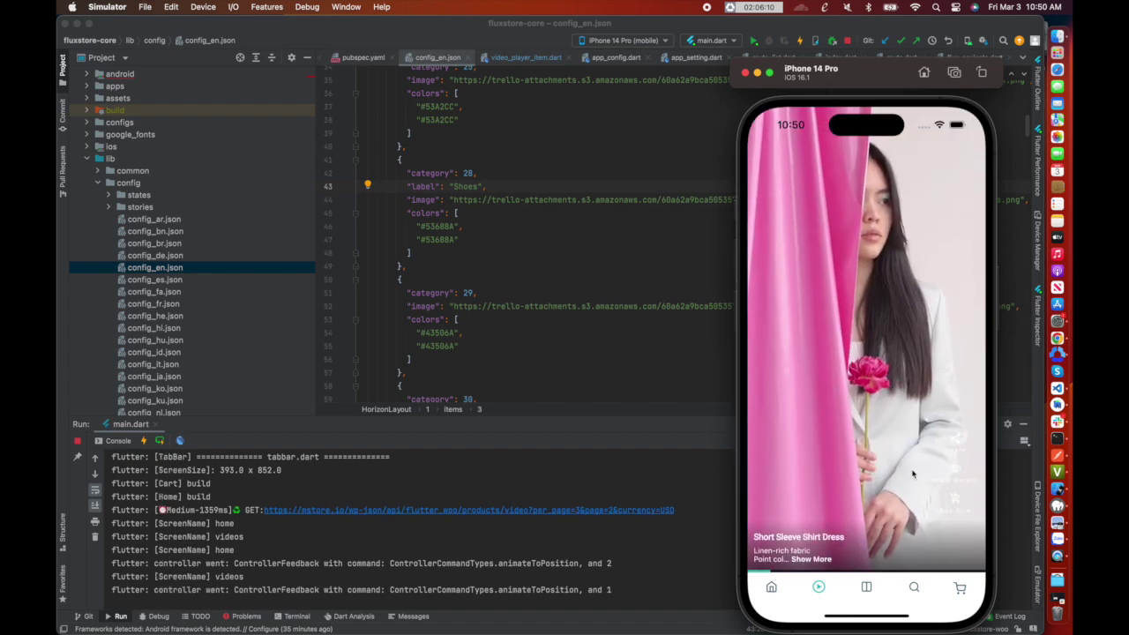
click(959, 452)
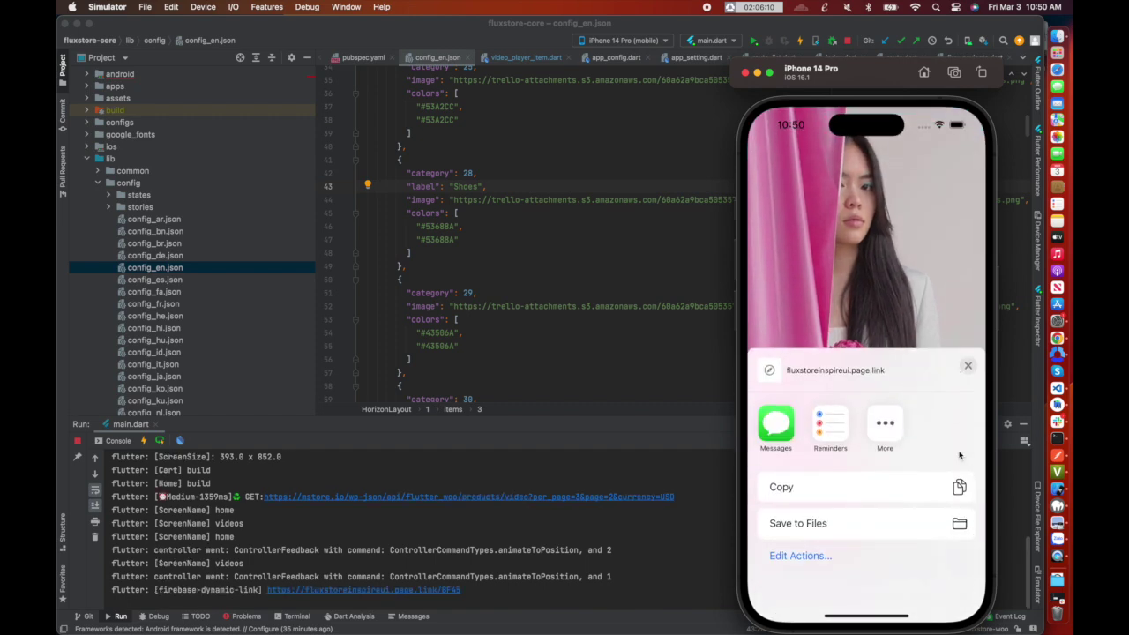
- Close the share sheet and view the Short Sleeve Shirt Dress product details, then return to the video
click(966, 366)
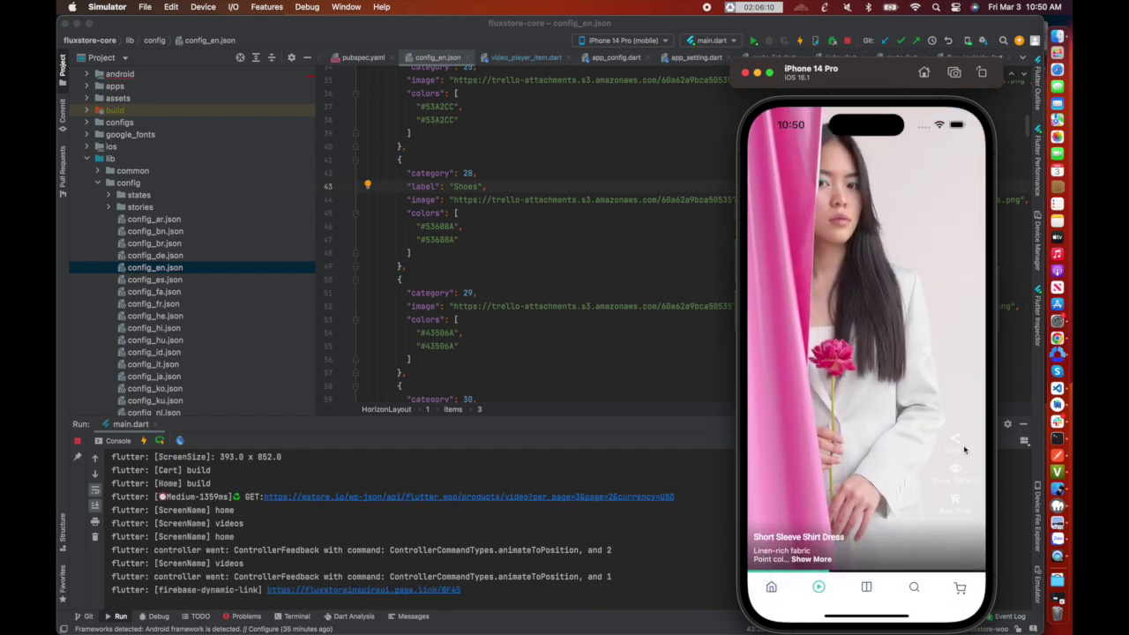
click(961, 486)
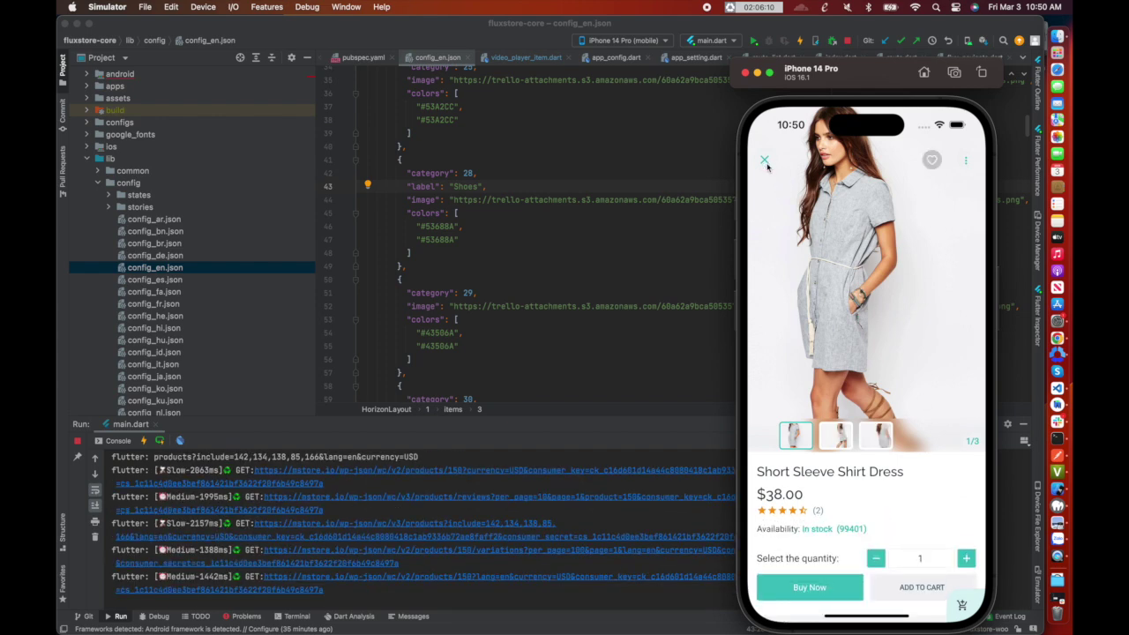
click(764, 162)
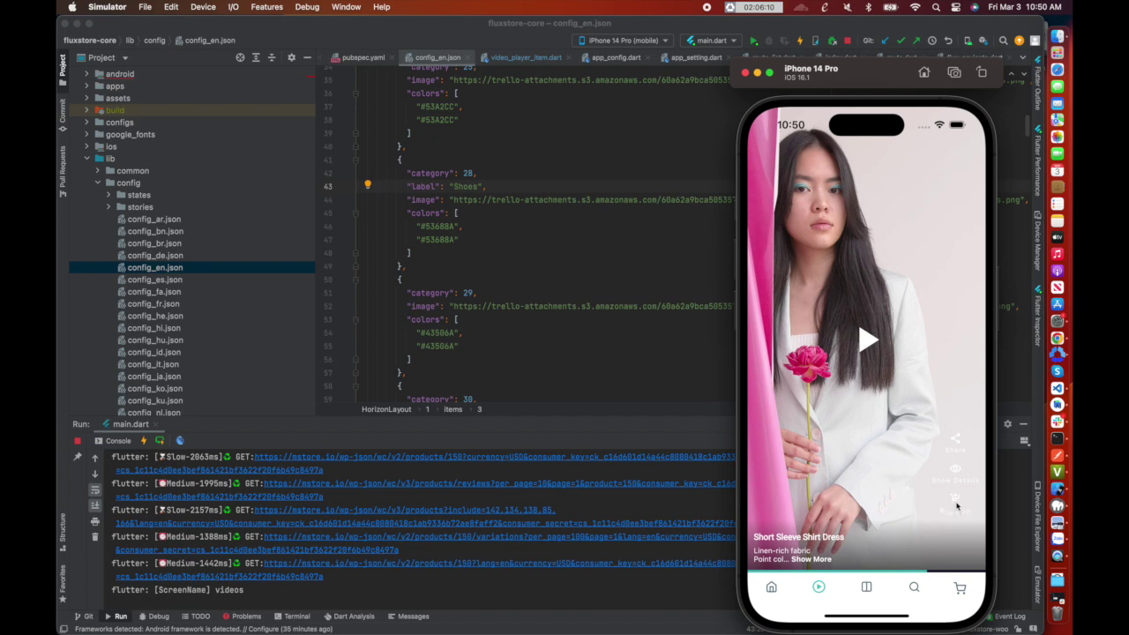
- Buy the Short Sleeve Shirt Dress ($38.00) from the video, dismissing the notice and My Cart sheet
click(956, 500)
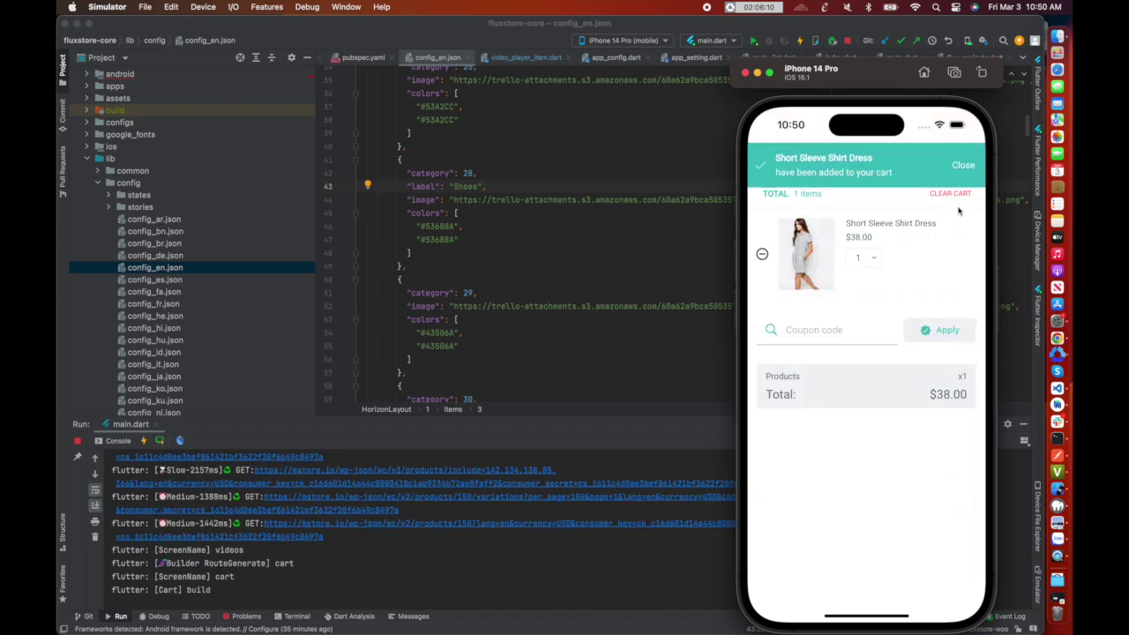
click(959, 166)
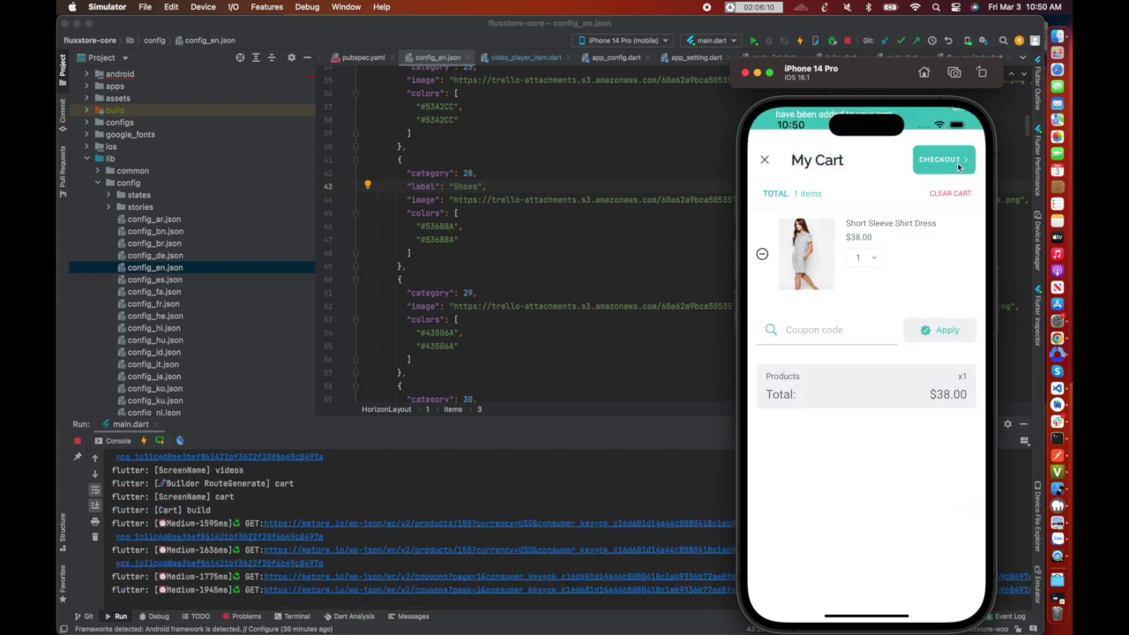
click(766, 162)
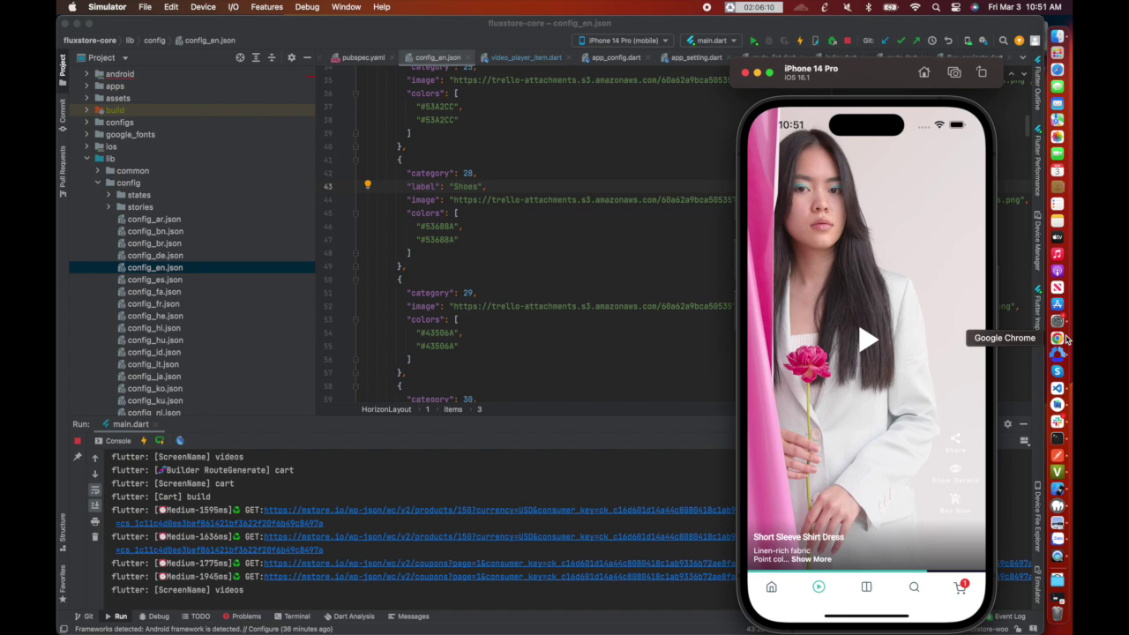
- In config_en.json, scroll to the TabBar key and select its videos tab layout block
click(181, 274)
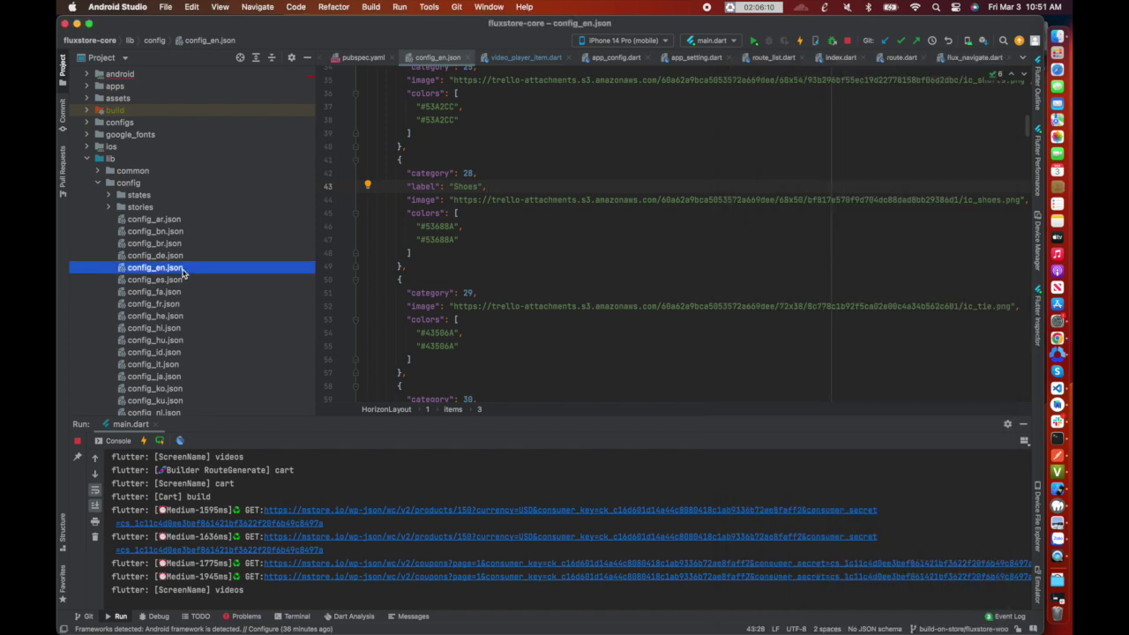
scroll(564, 313, down, 20)
scroll(564, 313, down, 20)
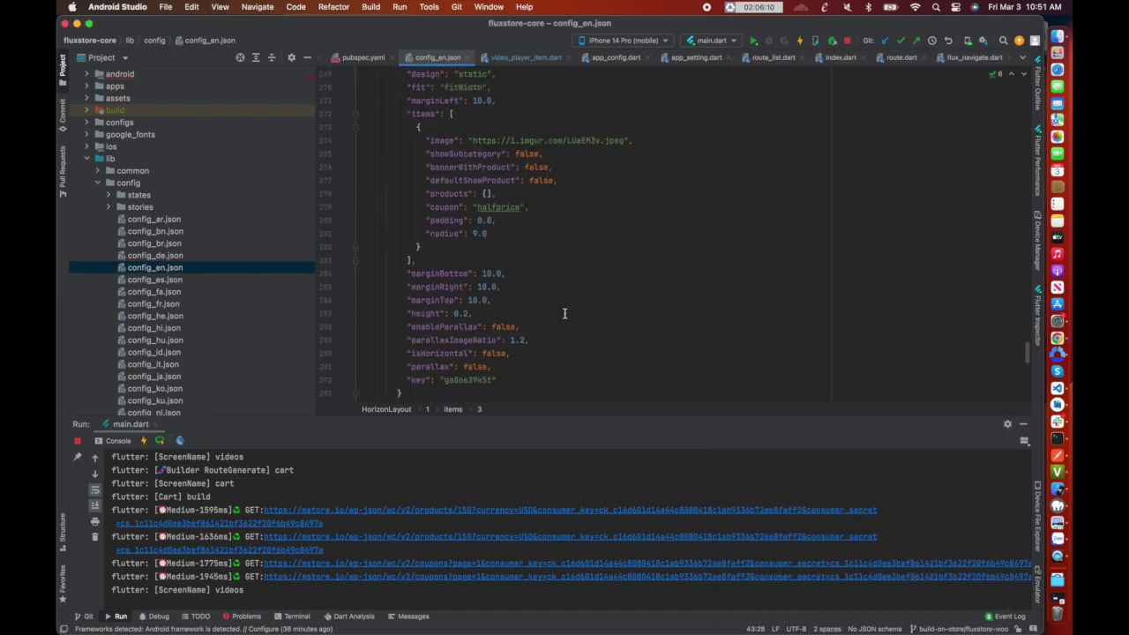
scroll(564, 313, down, 2)
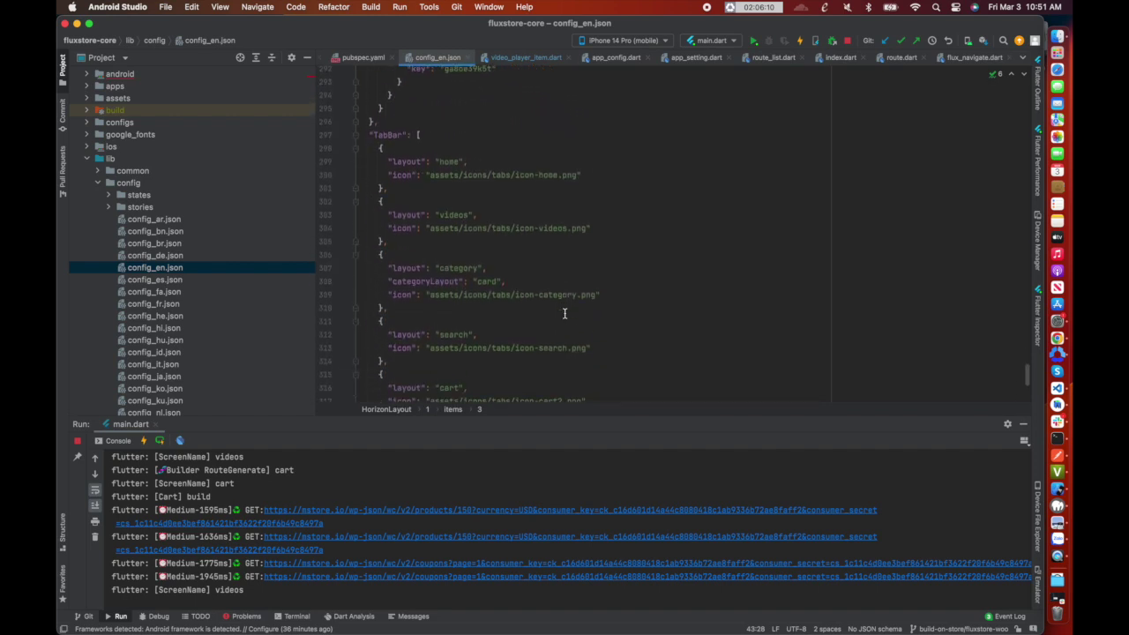
double_click(392, 134)
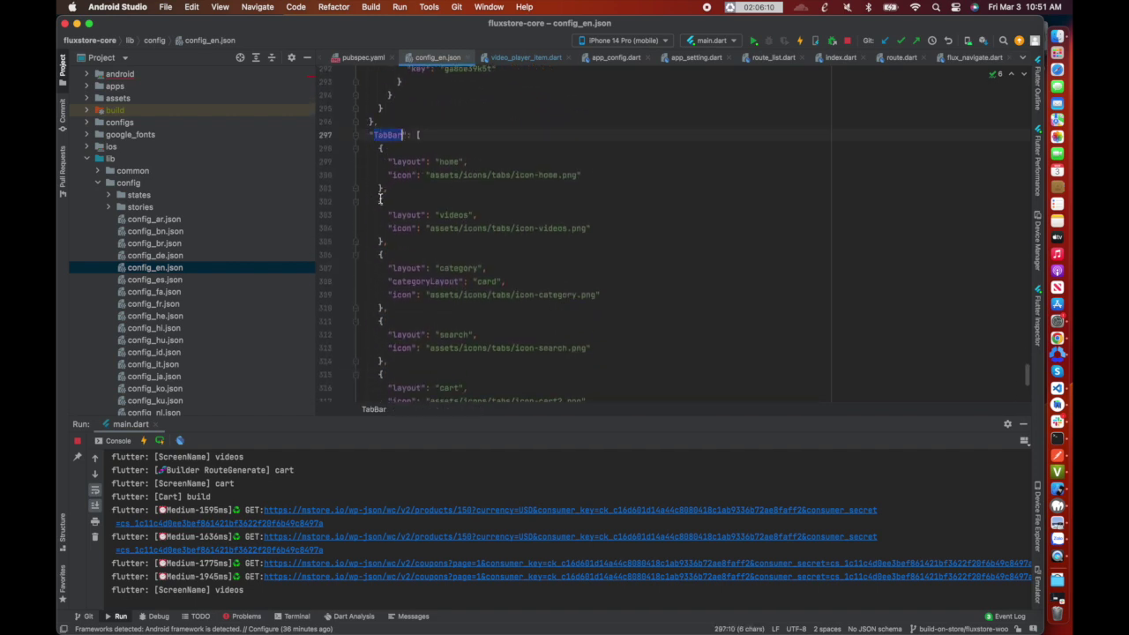
drag(381, 201, 411, 244)
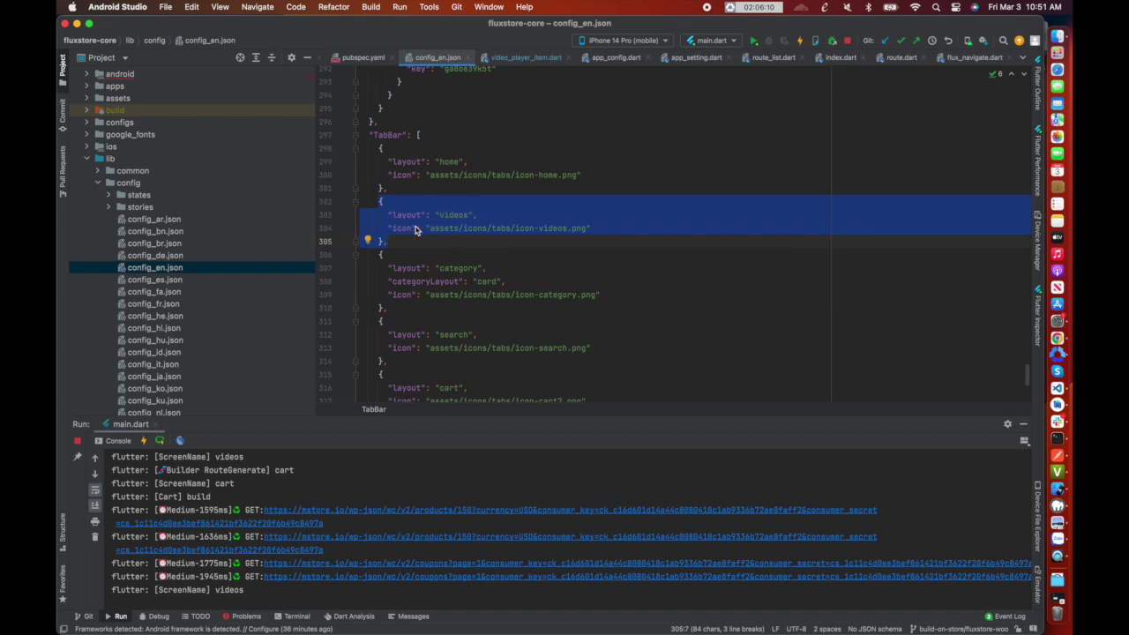
click(1058, 338)
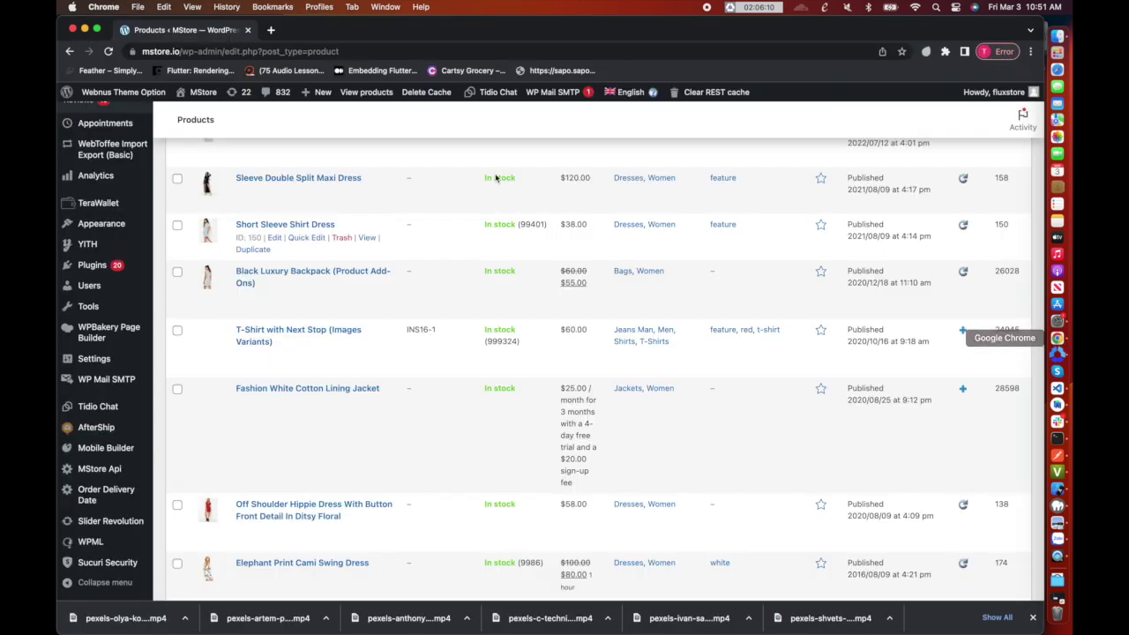
- Edit the Fashion White Cotton Lining Jacket, select its title, and show its Video Setting fields
scroll(263, 379, down, 1)
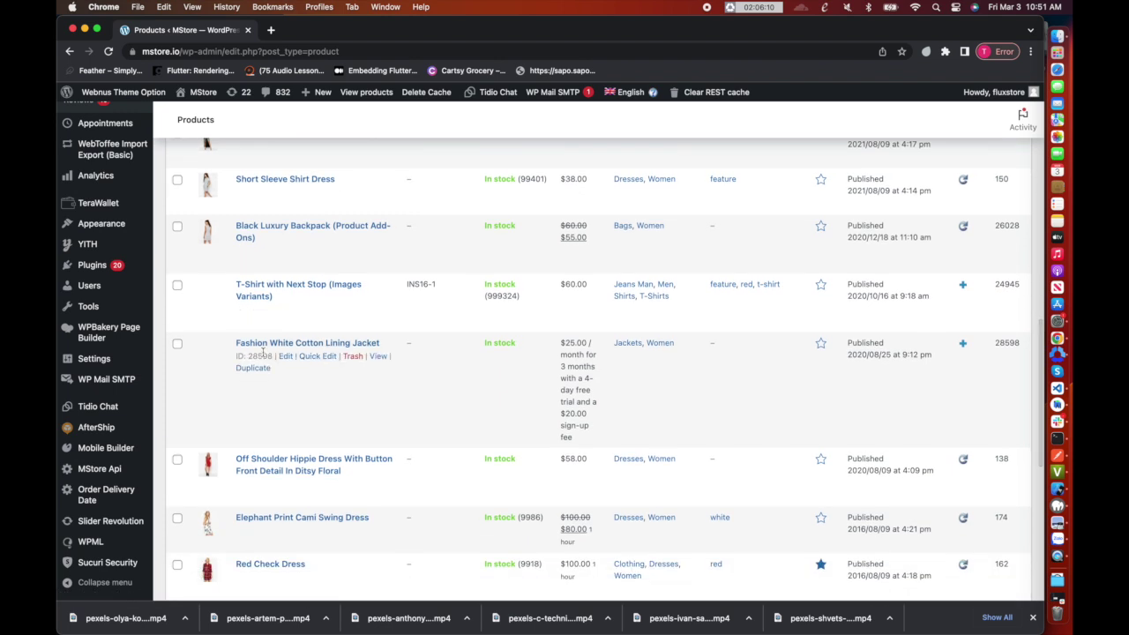
click(285, 357)
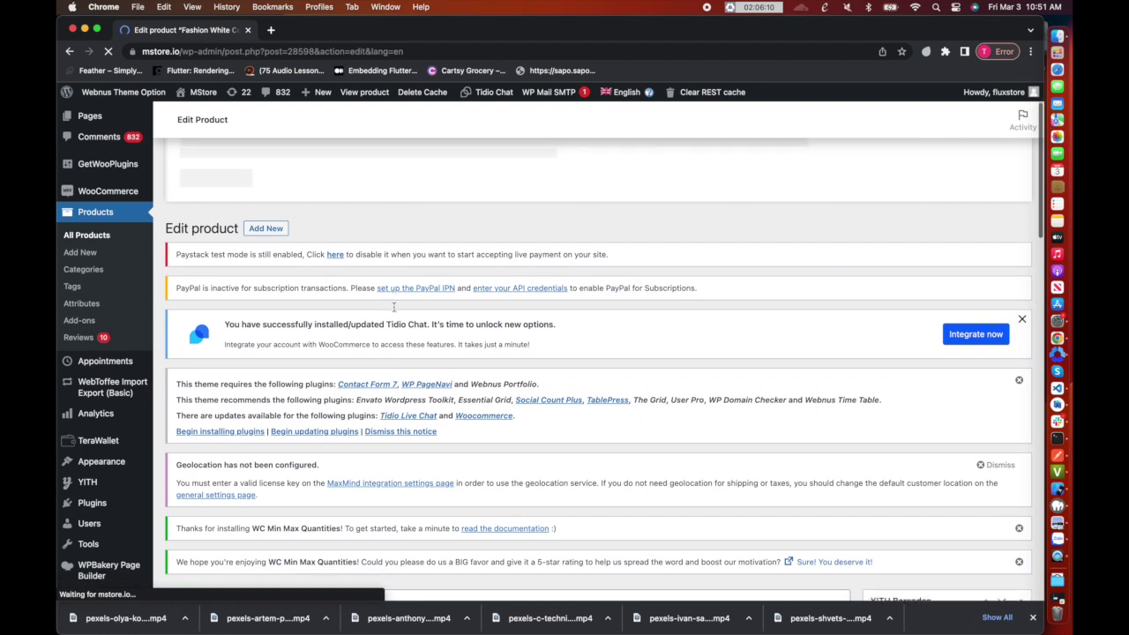
scroll(393, 306, down, 5)
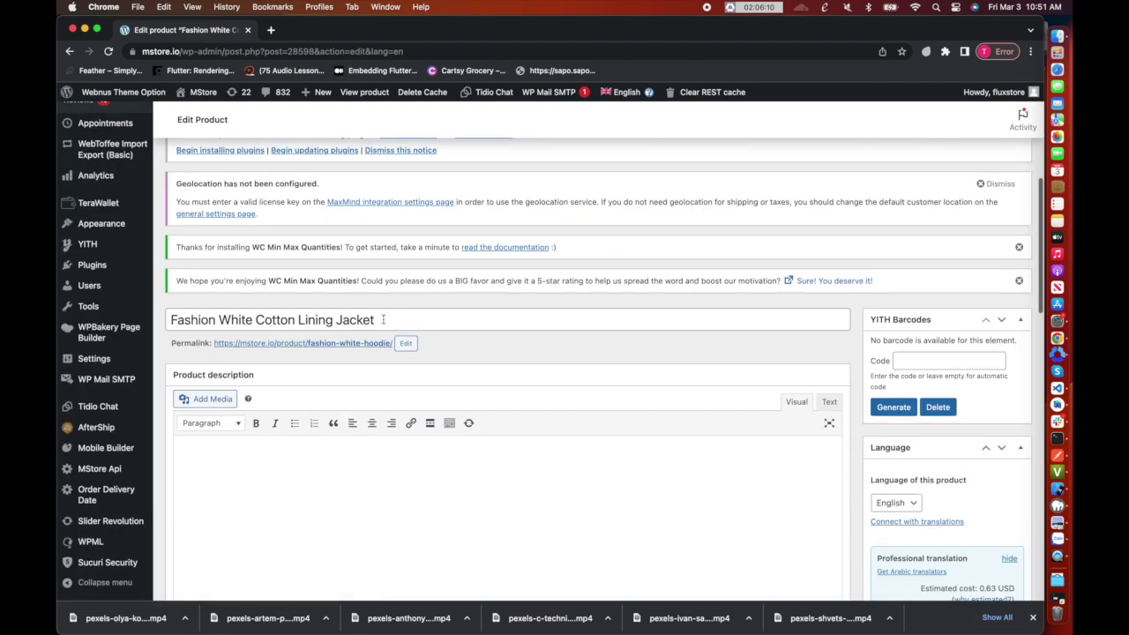
click(381, 320)
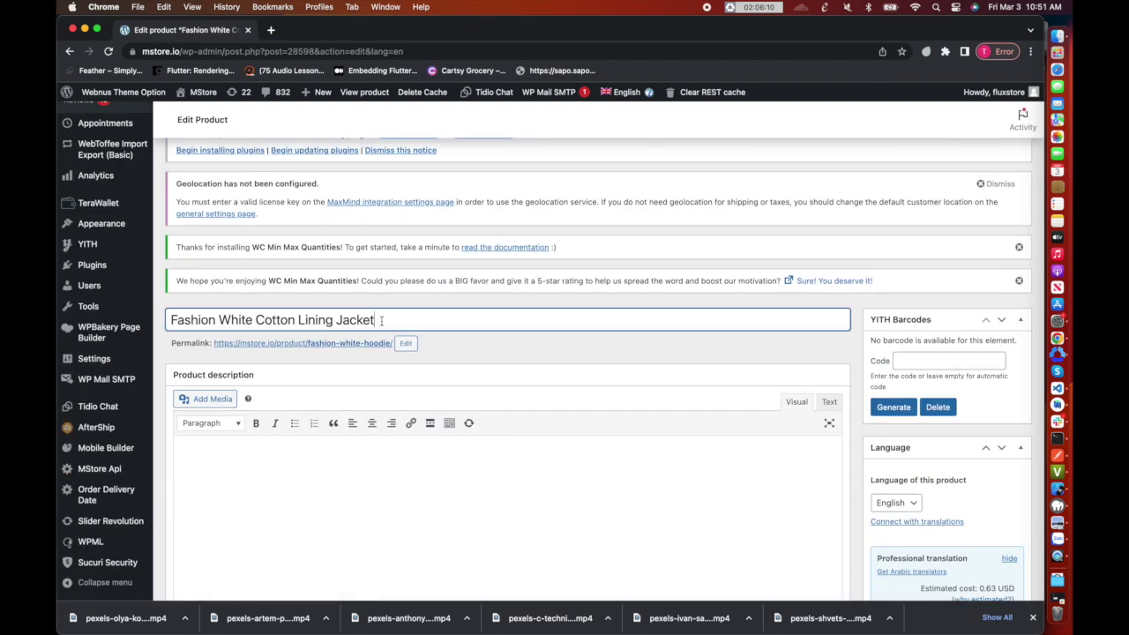
key(super+a)
key(super+c)
scroll(381, 320, down, 10)
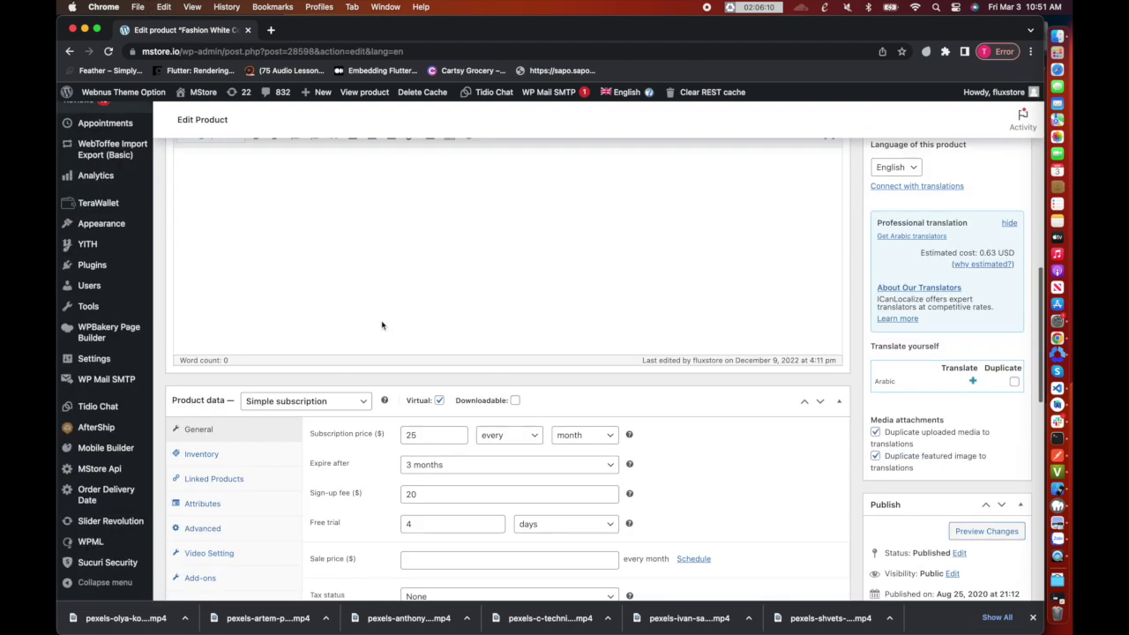
click(235, 353)
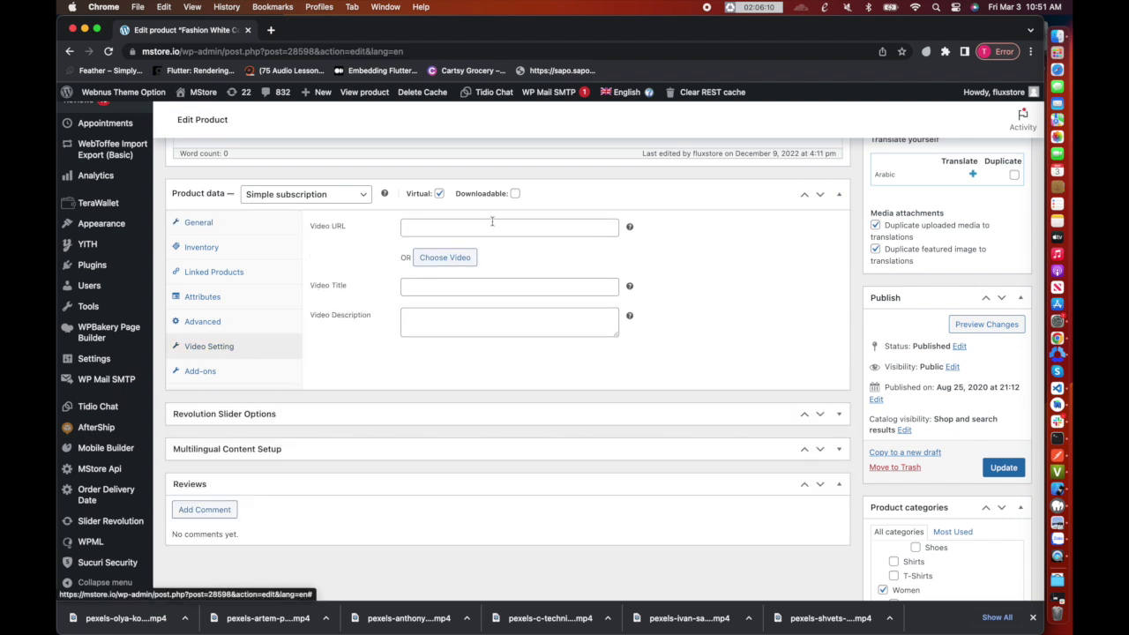
- Paste the jacket's name as Video Title and choose the 14-second stock video from the Media Library
click(465, 286)
key(super+v)
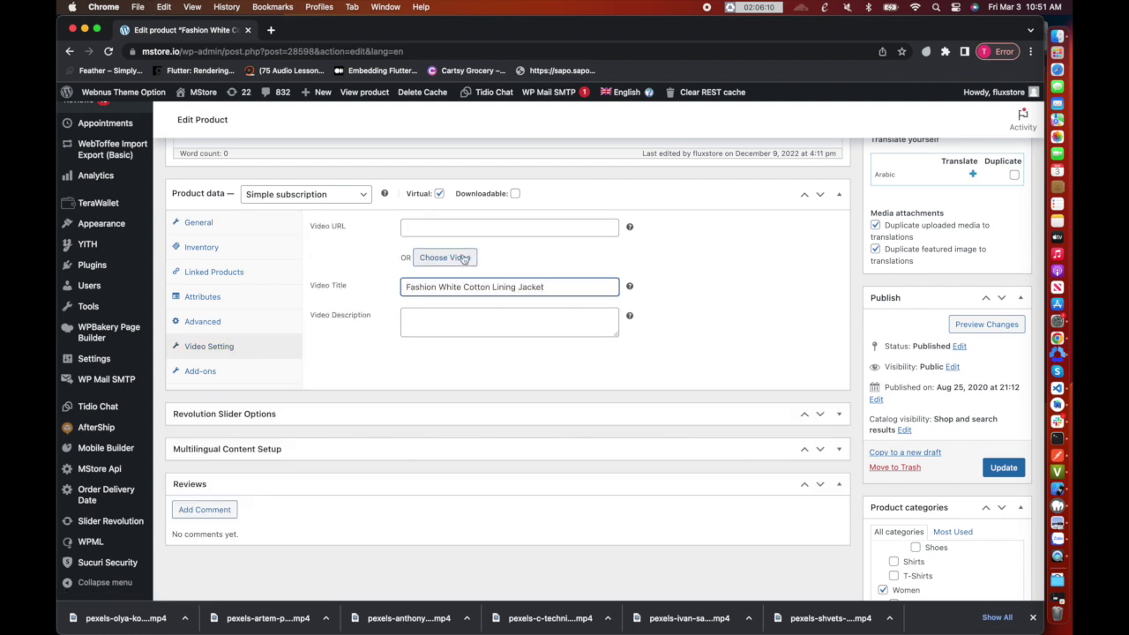
click(441, 257)
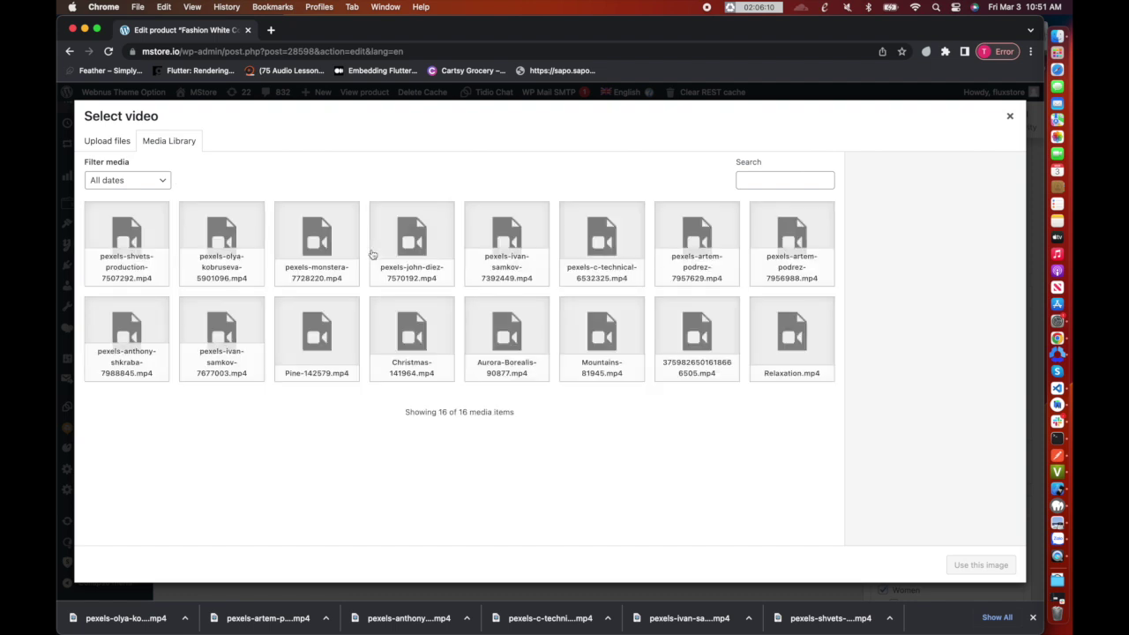
click(502, 244)
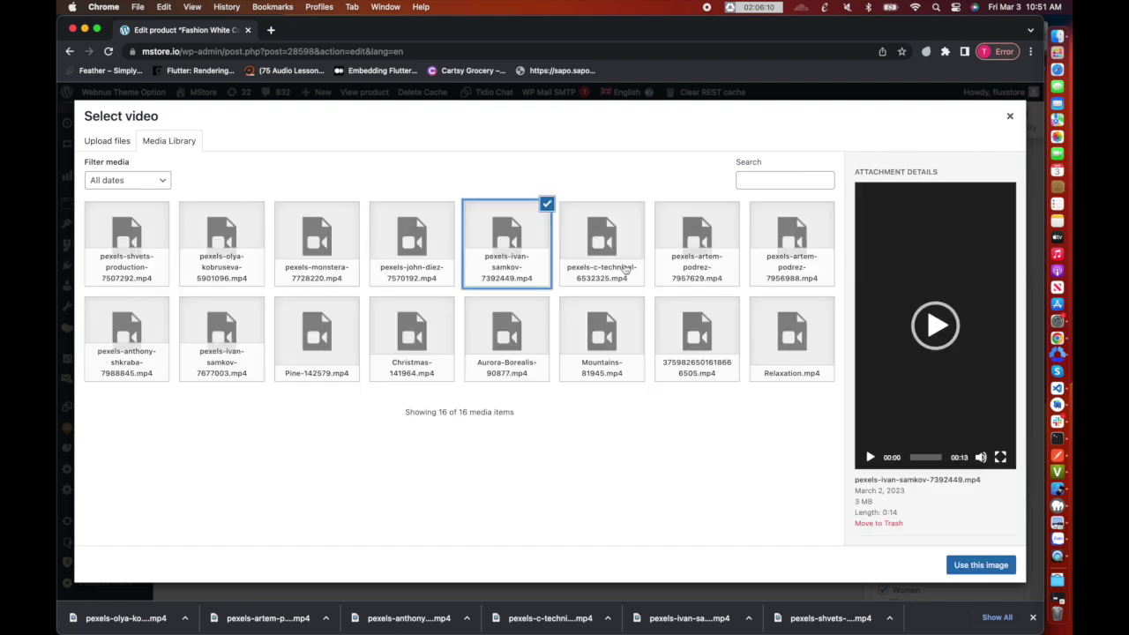
click(980, 567)
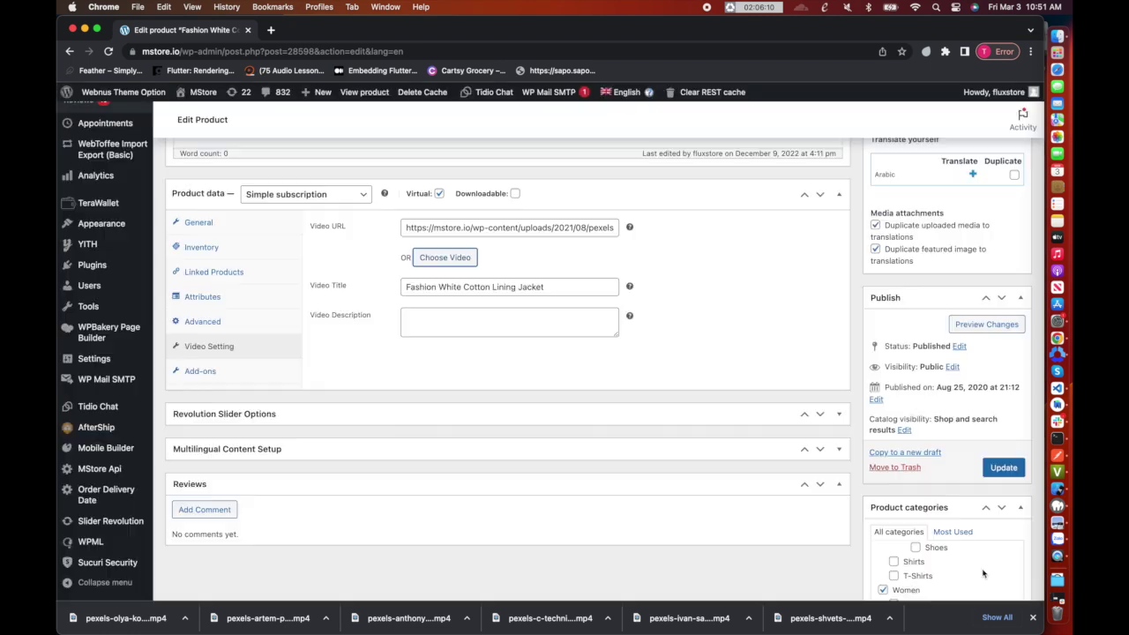
- Enter 'Fashion' as the video description and update the product
scroll(496, 326, up, 8)
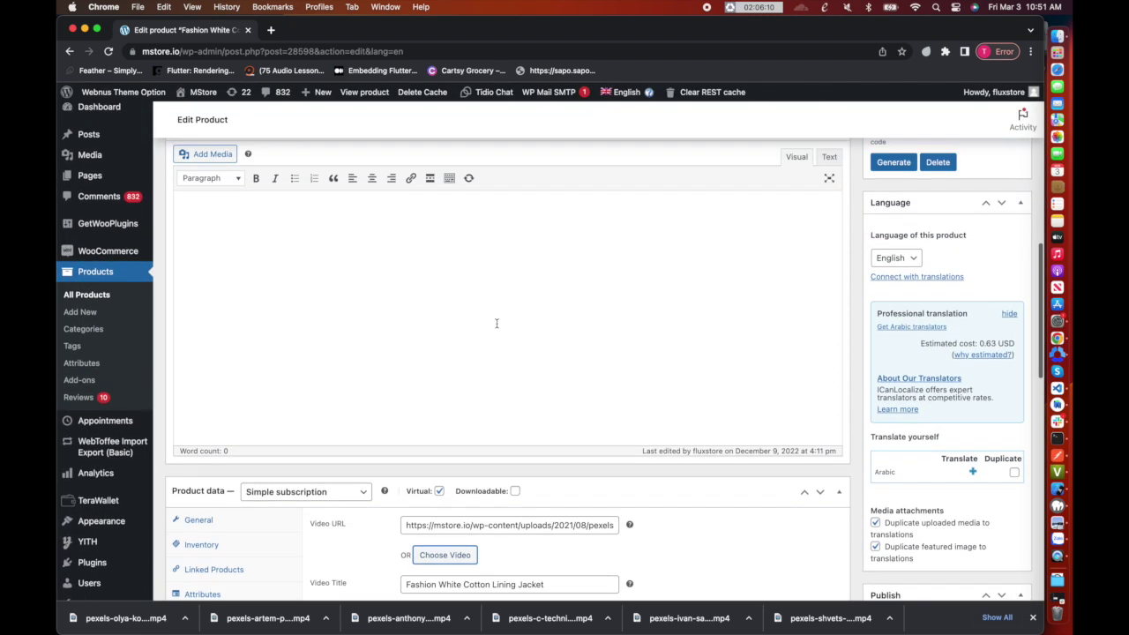
scroll(496, 322, down, 6)
click(494, 423)
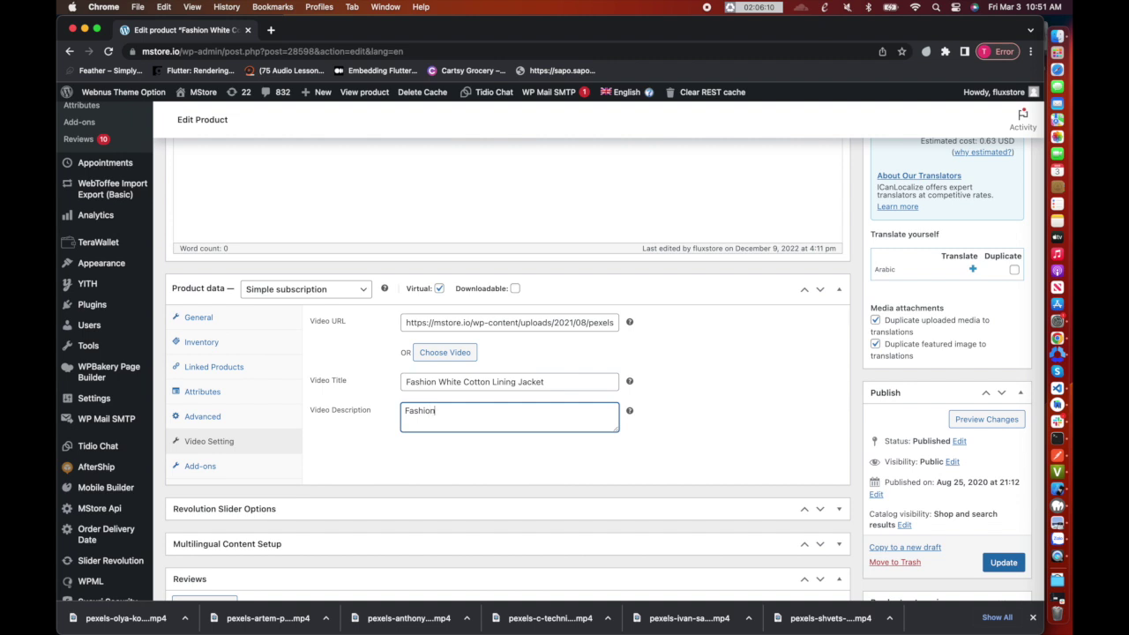
key(super+a)
click(1003, 561)
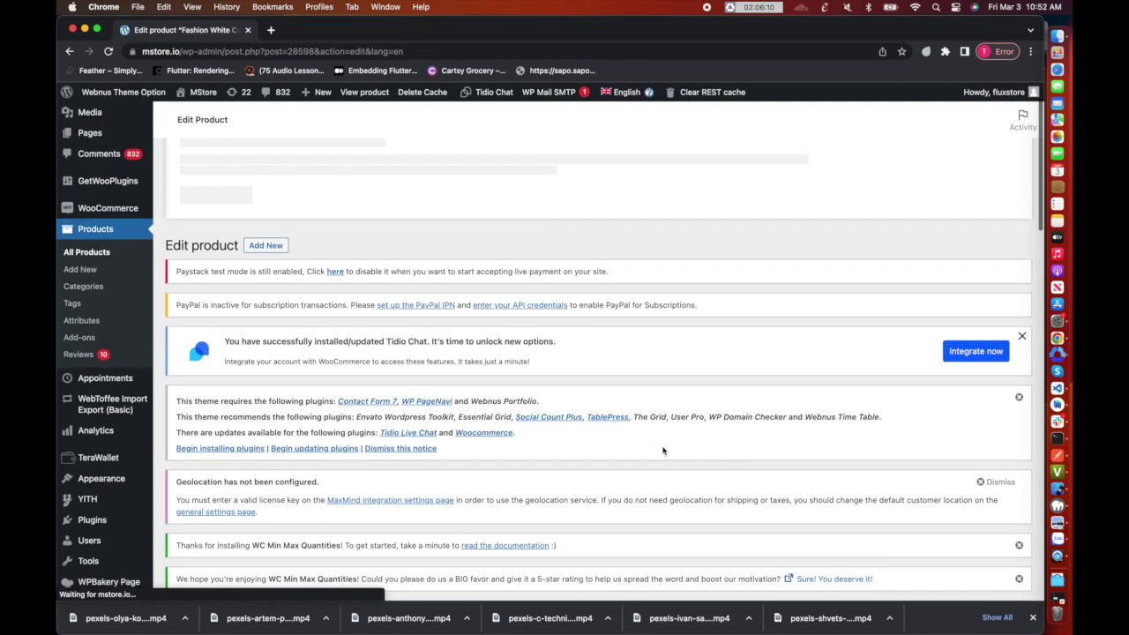
- Confirm the Video Setting fields were kept, update the jacket product again, and switch to the Simulator
scroll(666, 432, down, 10)
scroll(662, 446, down, 15)
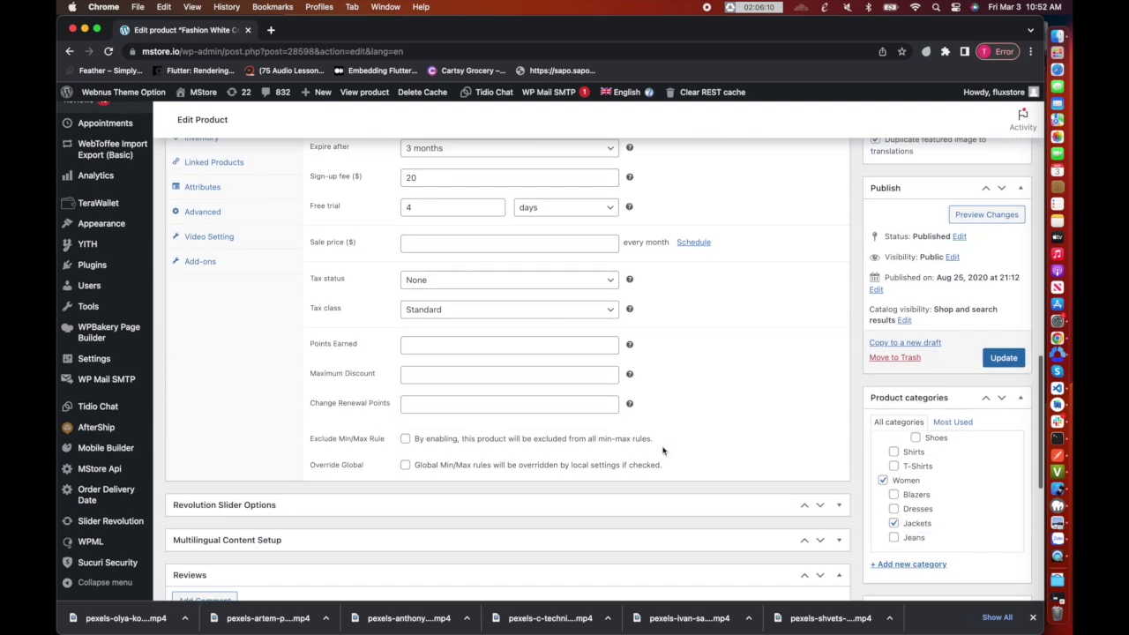
scroll(652, 450, up, 2)
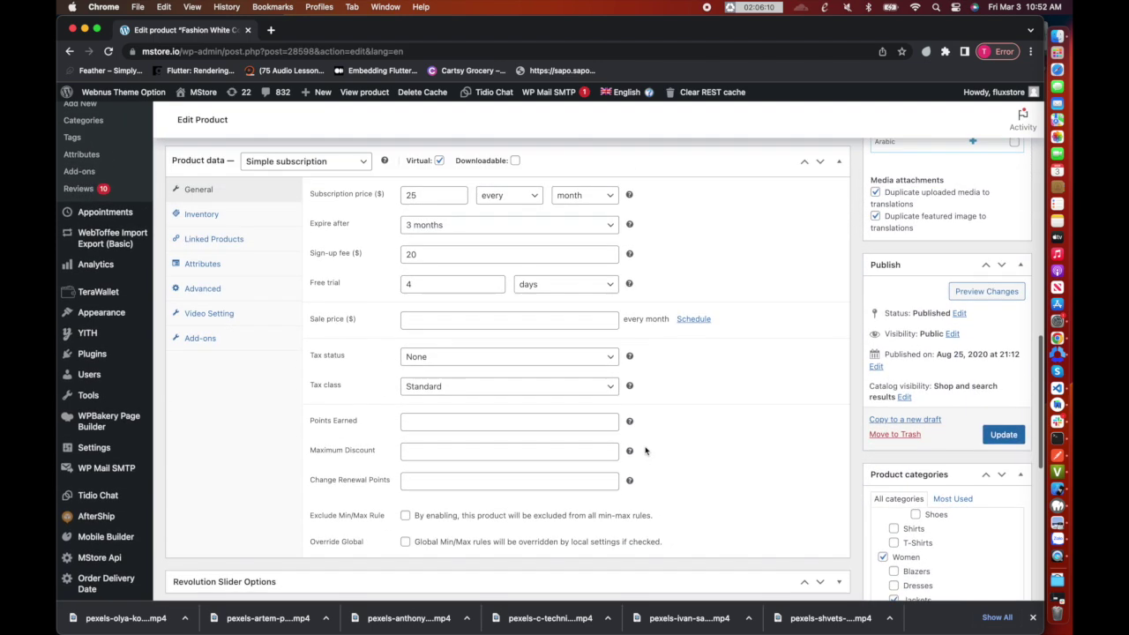
click(221, 315)
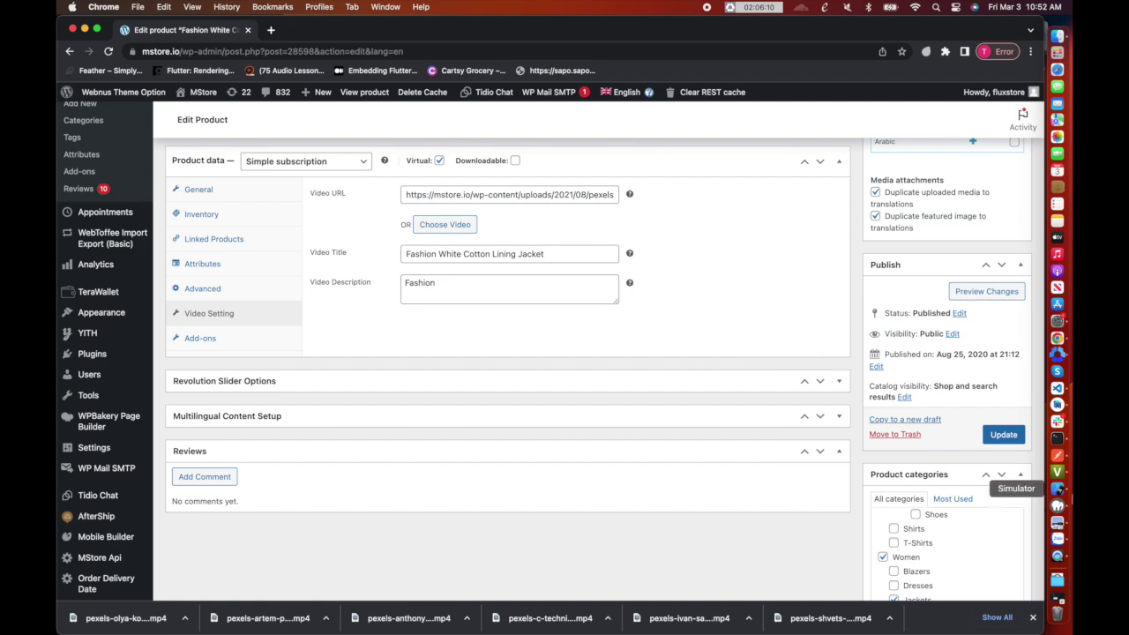
scroll(849, 455, up, 4)
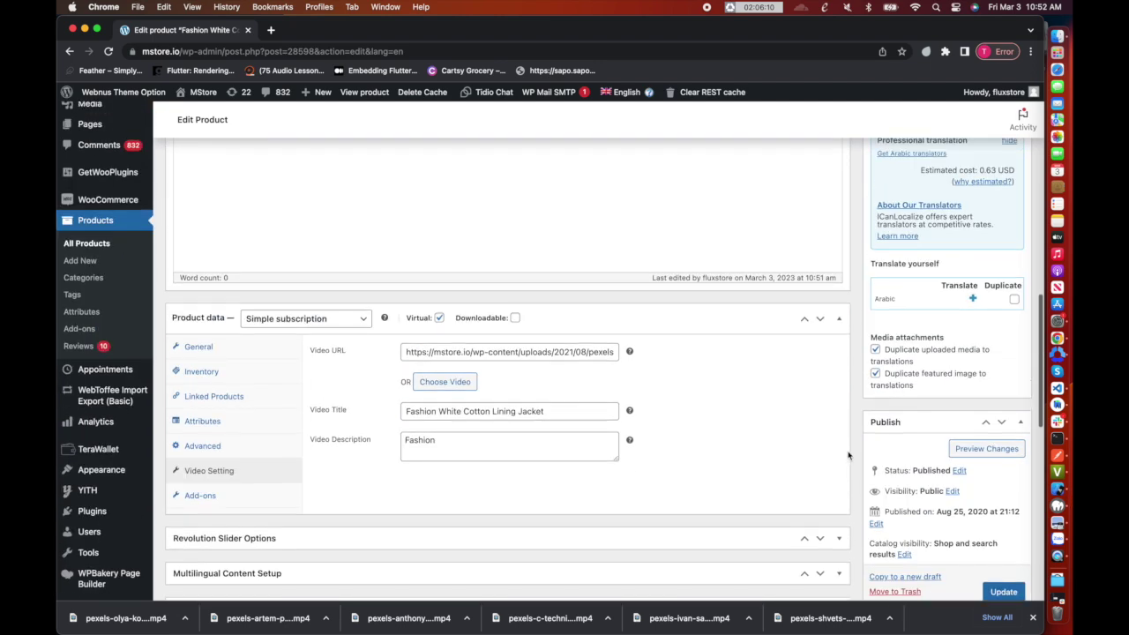
click(1003, 592)
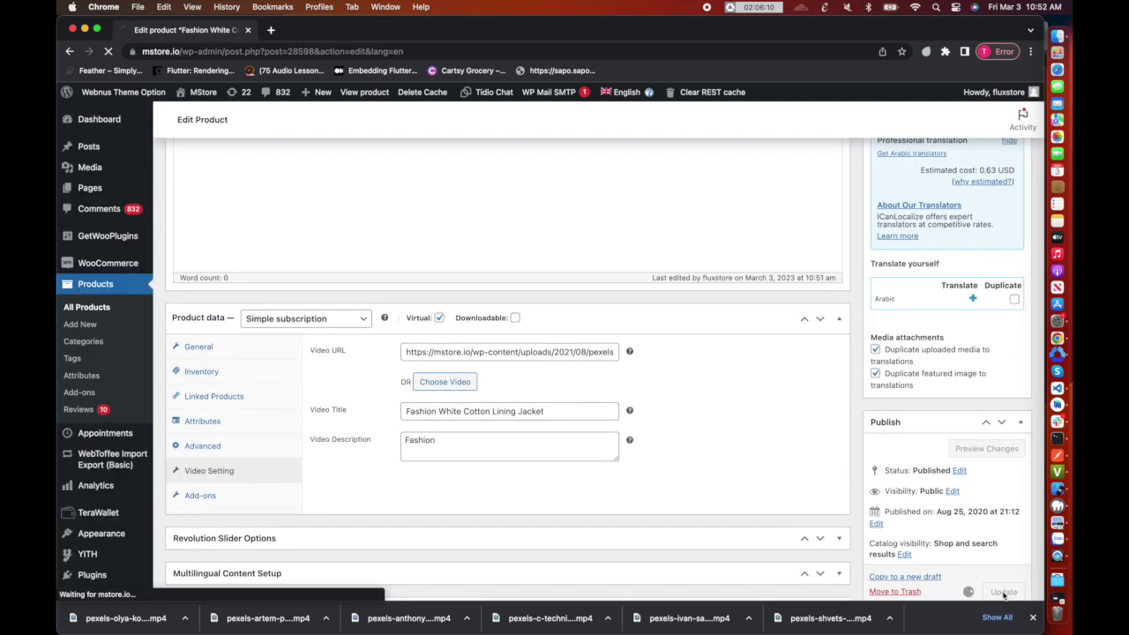
click(1059, 491)
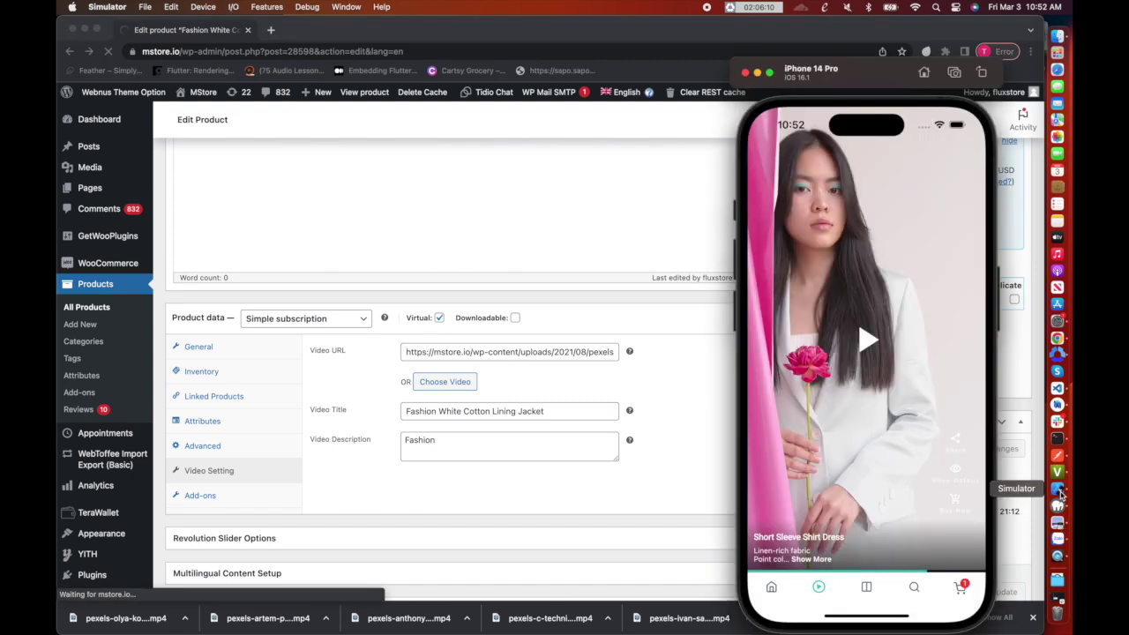
- Hot restart FluxStore from Android Studio and open the Videos tab in the simulator
click(1058, 404)
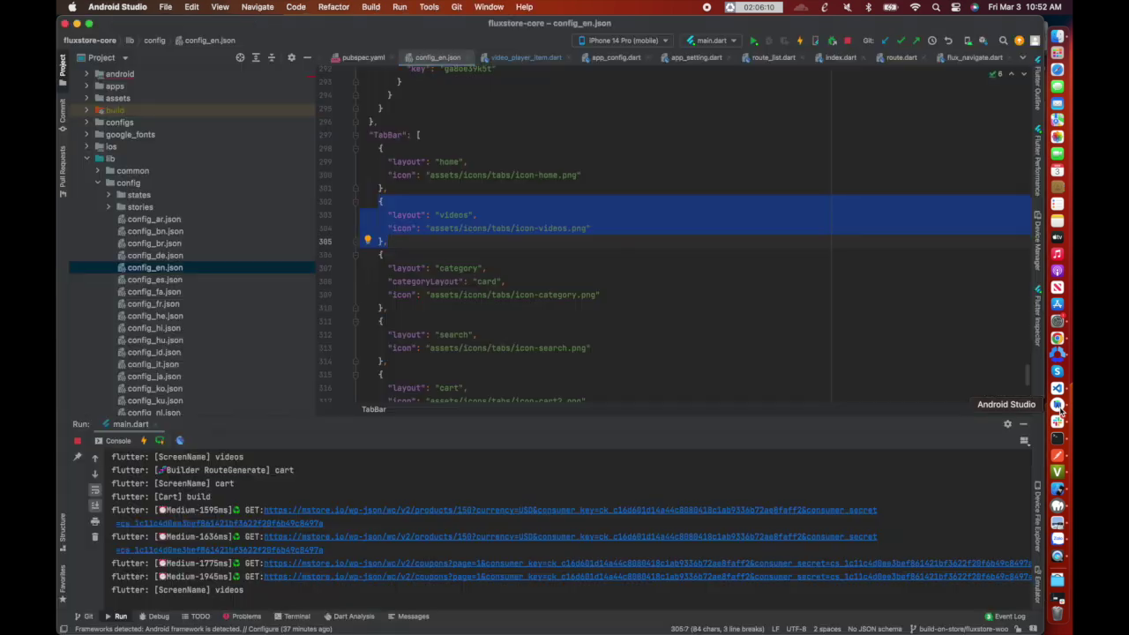
click(752, 40)
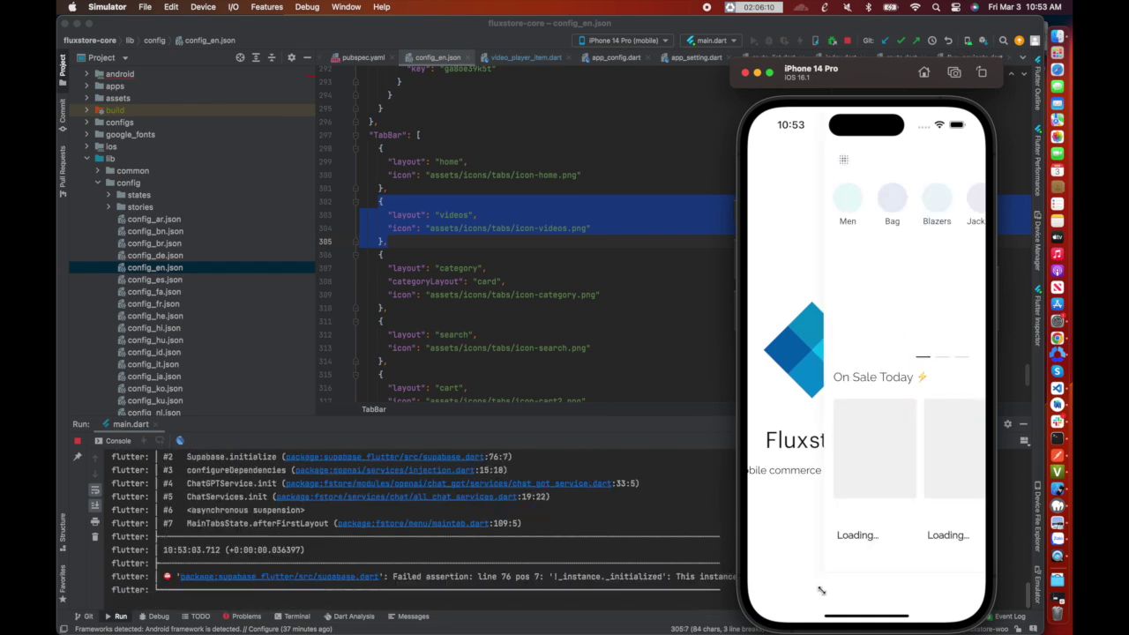
click(813, 588)
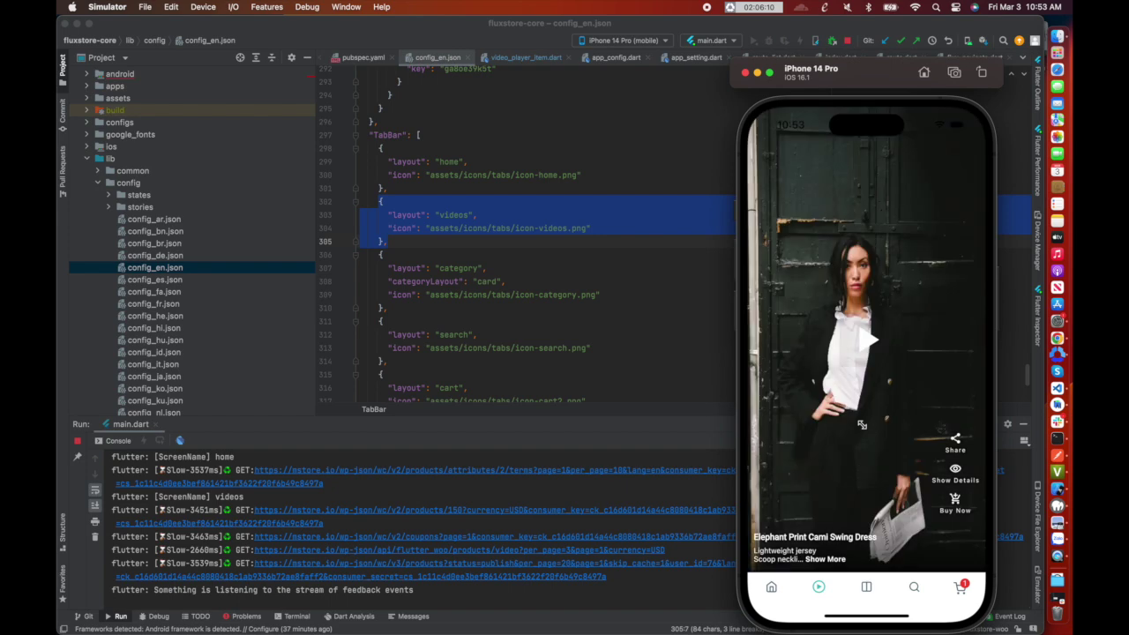
- Swipe through the feed to the Fashion White Cotton Lining Jacket video and pause it
drag(862, 425, 876, 310)
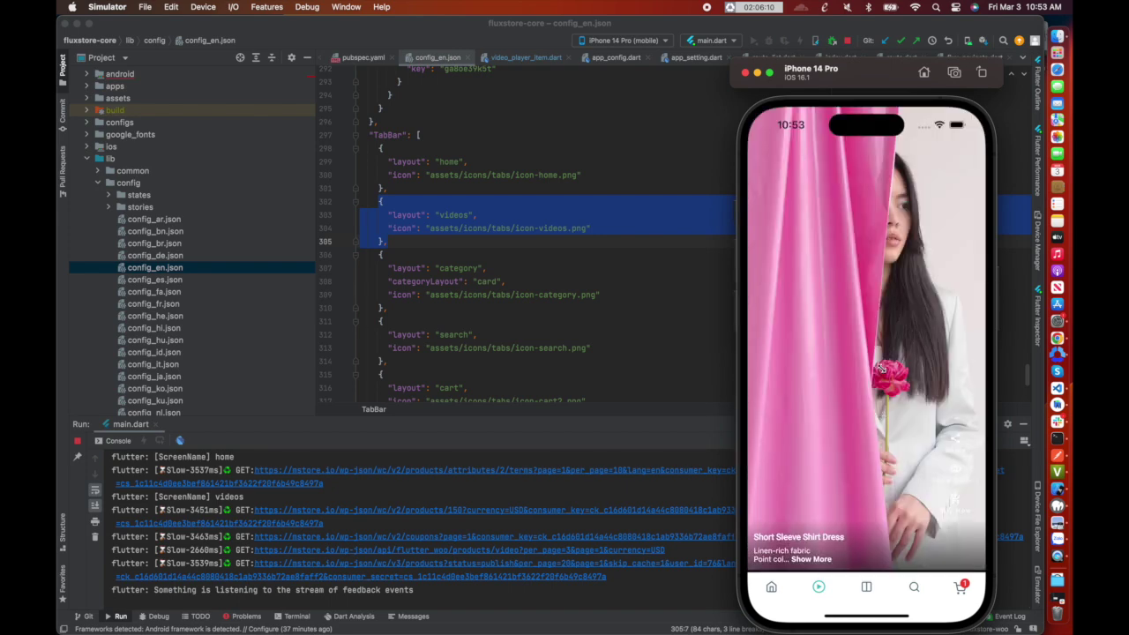
drag(882, 368, 883, 273)
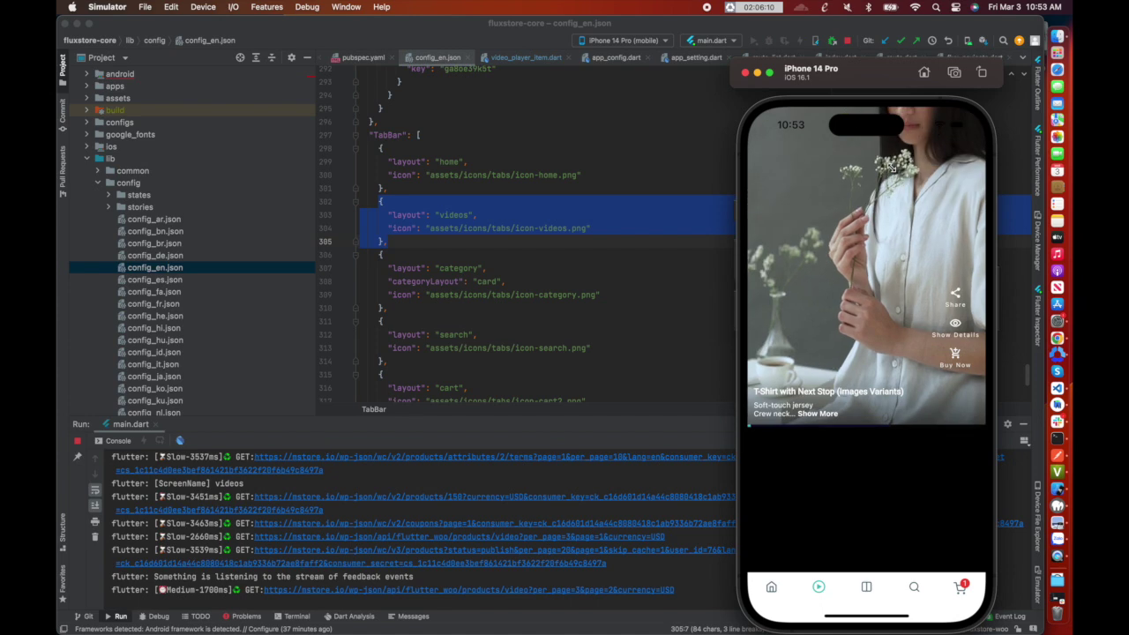
drag(890, 416, 914, 104)
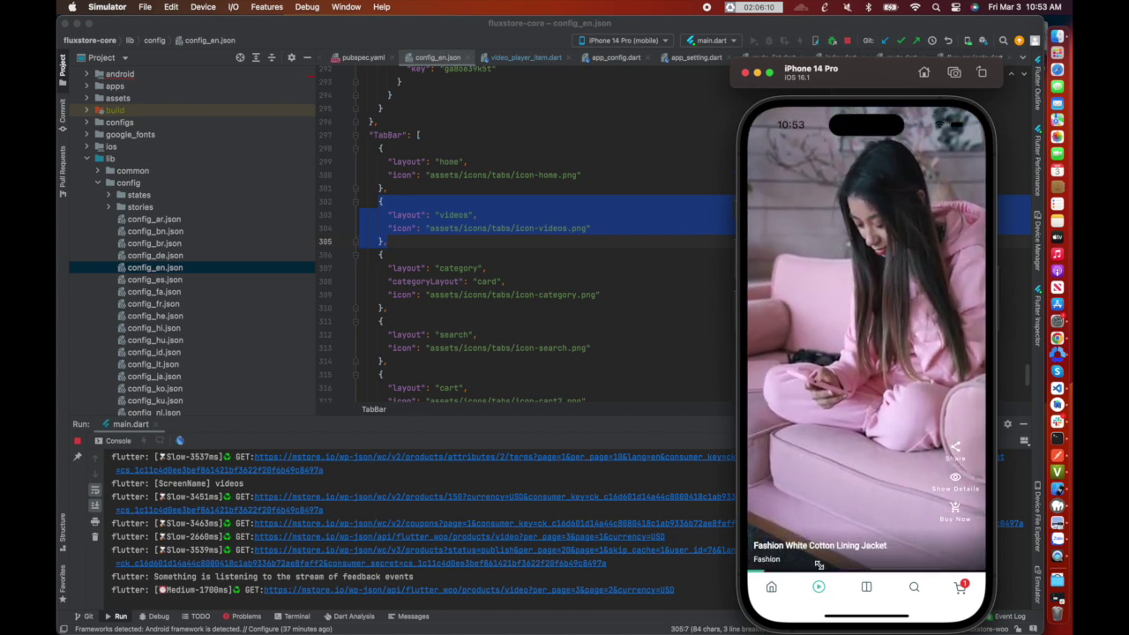
click(874, 358)
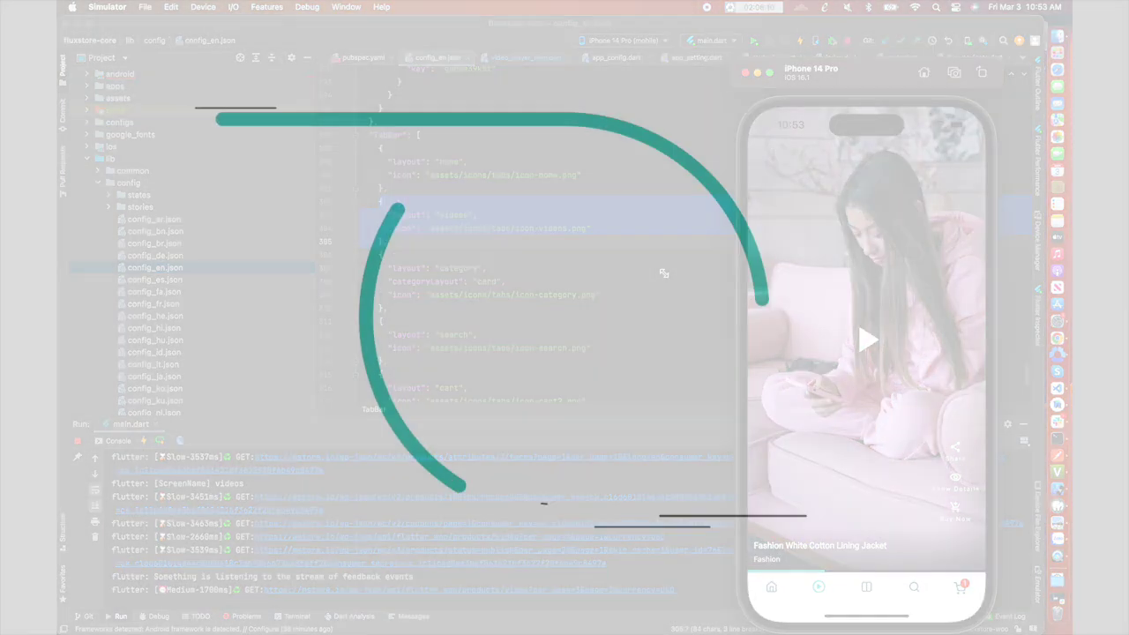